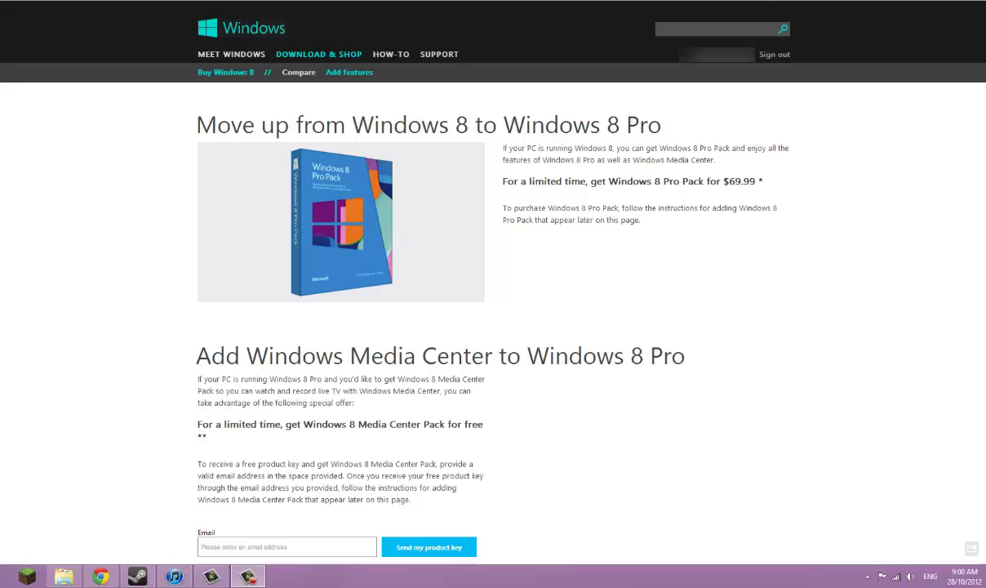
Step: Examine the free Windows 8 Media Center Pack offer, its product key request form and the instructions for adding features
left_click(751, 225)
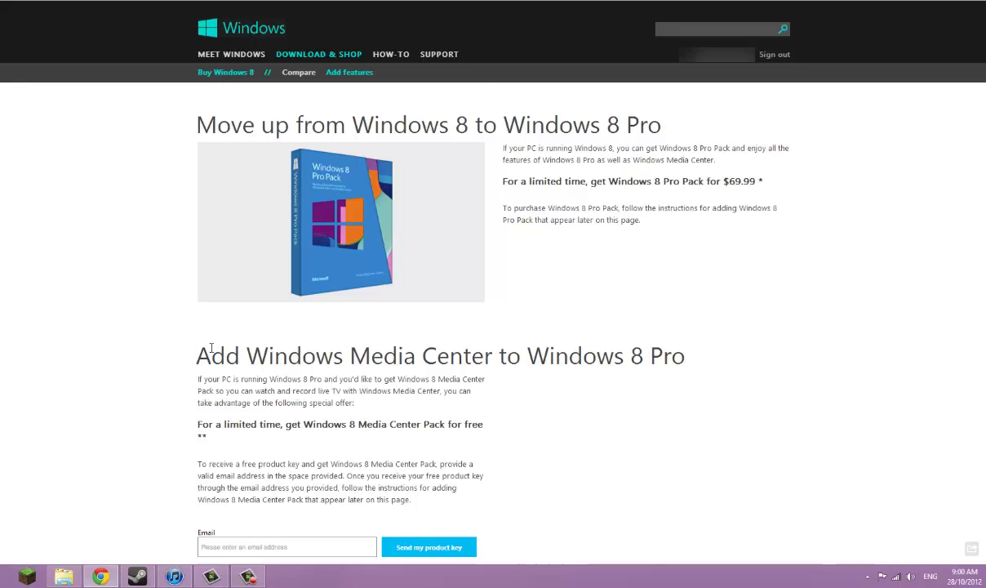
scroll(357, 356, "down", 3)
scroll(396, 335, "up", 3)
scroll(606, 396, "down", 5)
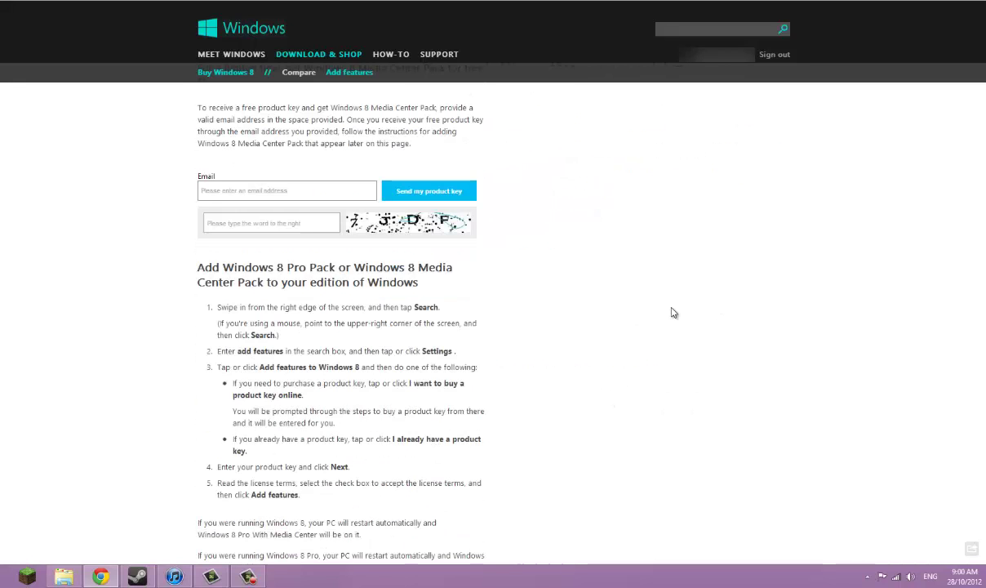
scroll(529, 288, "up", 2)
left_click(307, 315)
left_click(334, 341)
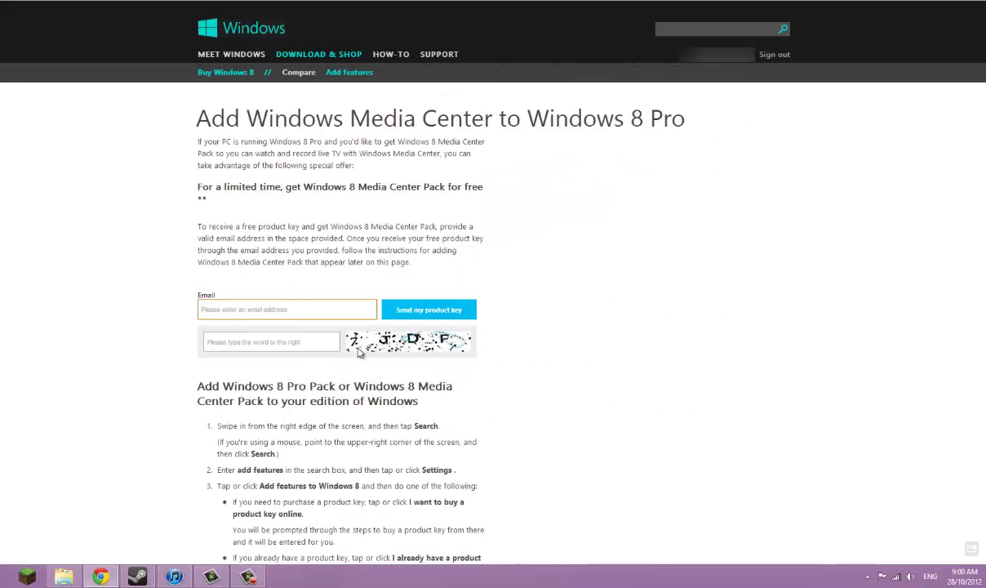
key("ctrl+v")
left_click(574, 121)
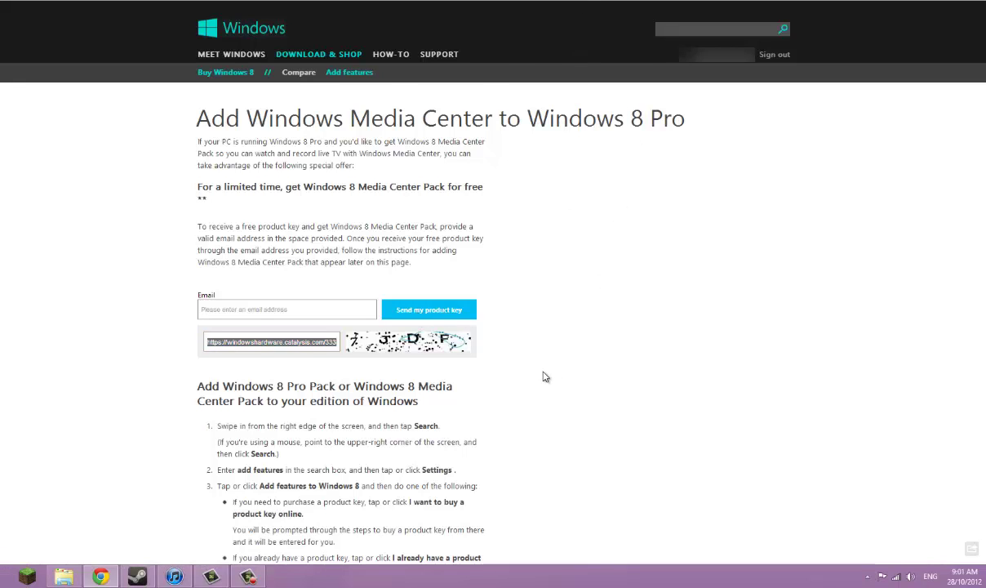
scroll(515, 353, "down", 2)
scroll(560, 337, "up", 4)
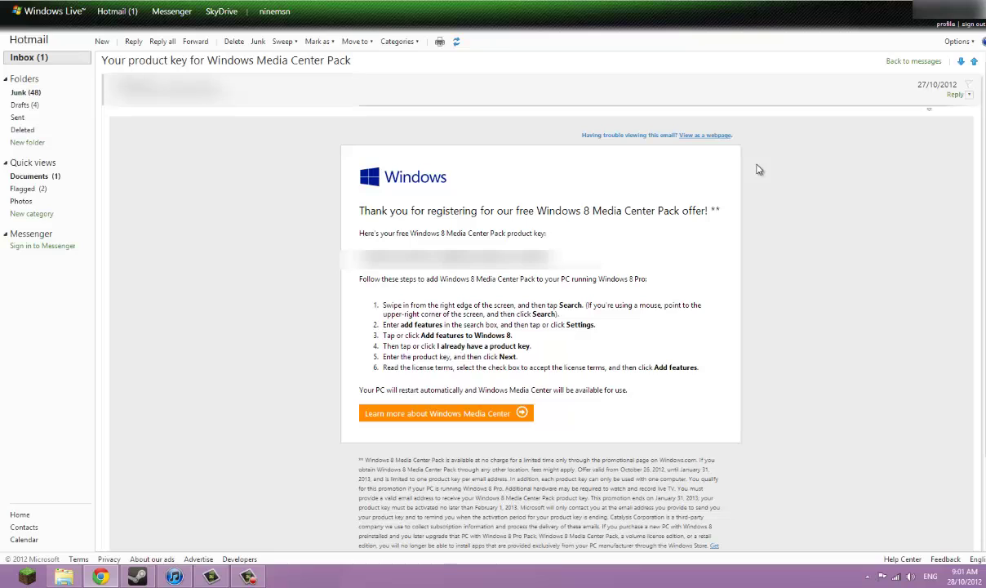
mouse_move(984, 3)
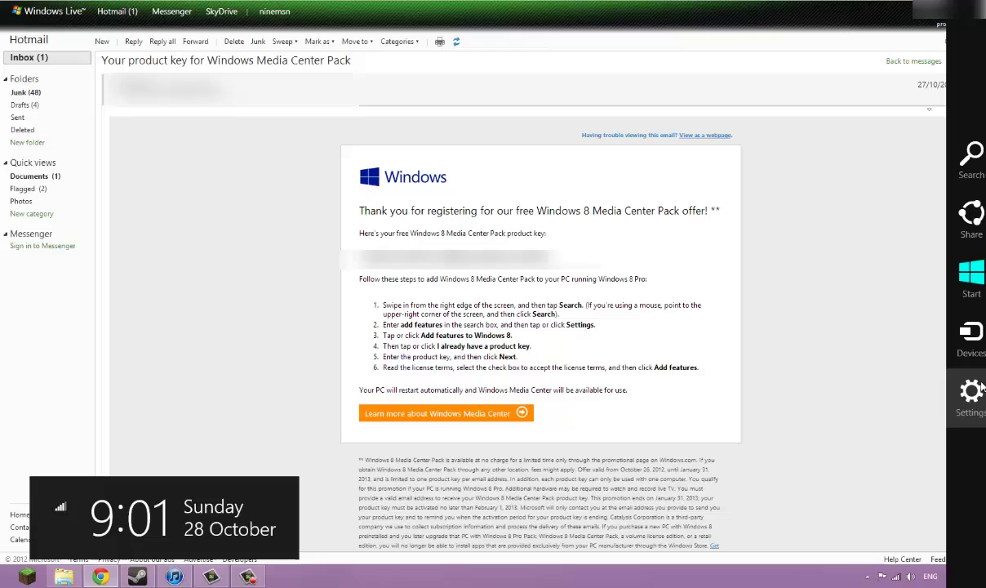
left_click(975, 164)
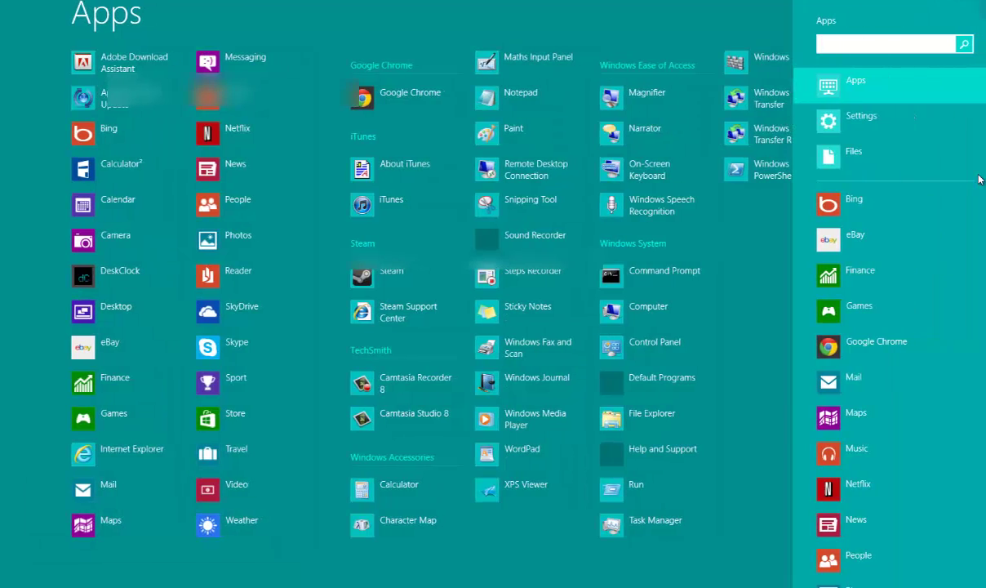
key("Escape")
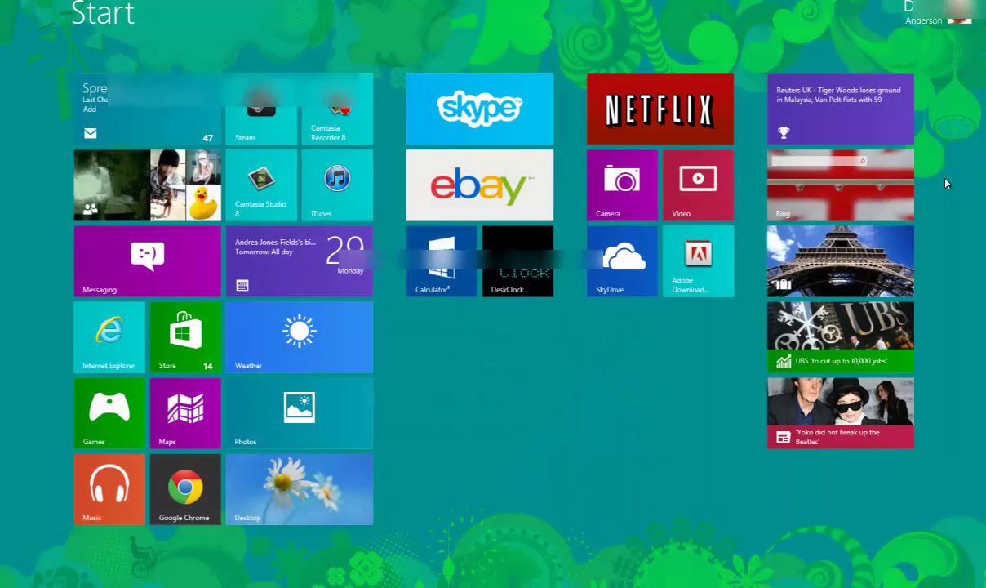
left_click(14, 582)
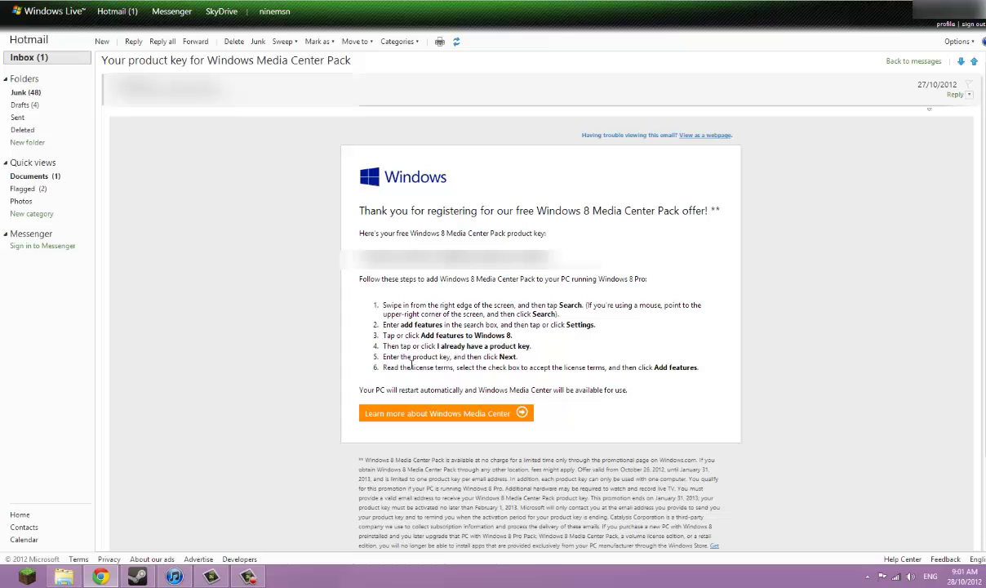
Step: Search the system settings for "add features" and open Add features to Windows 8
mouse_move(985, 2)
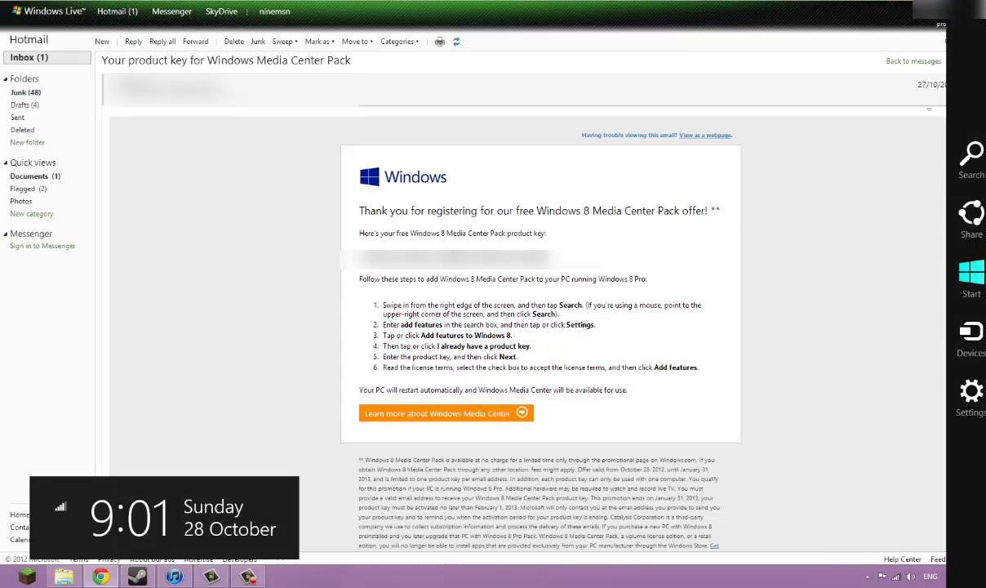
left_click(972, 159)
type("add ")
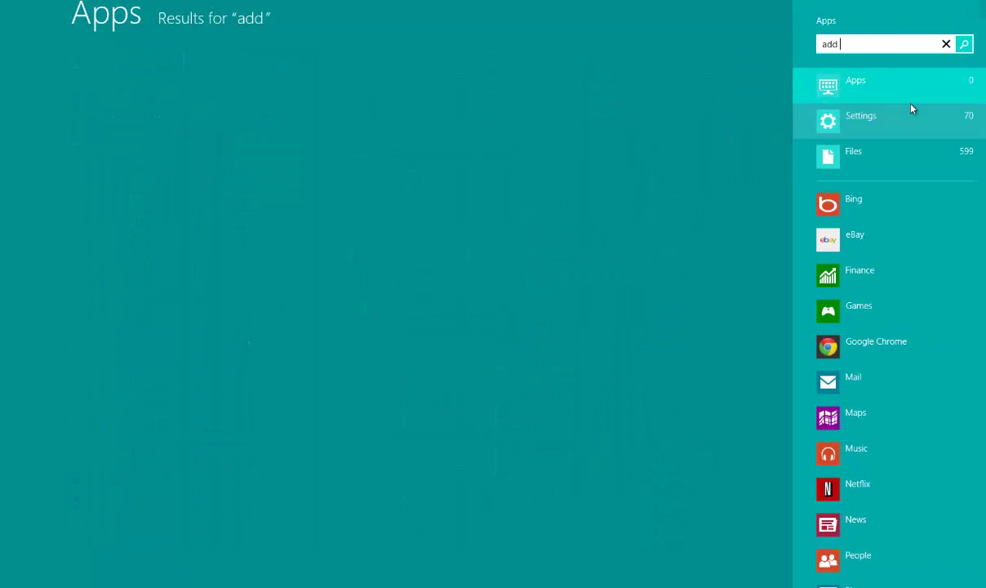
type("features")
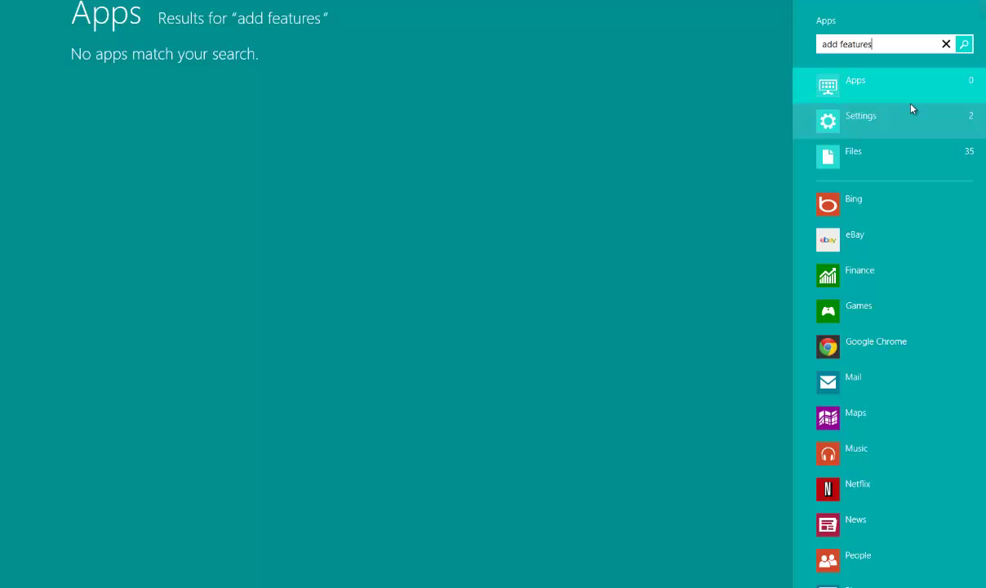
left_click(906, 117)
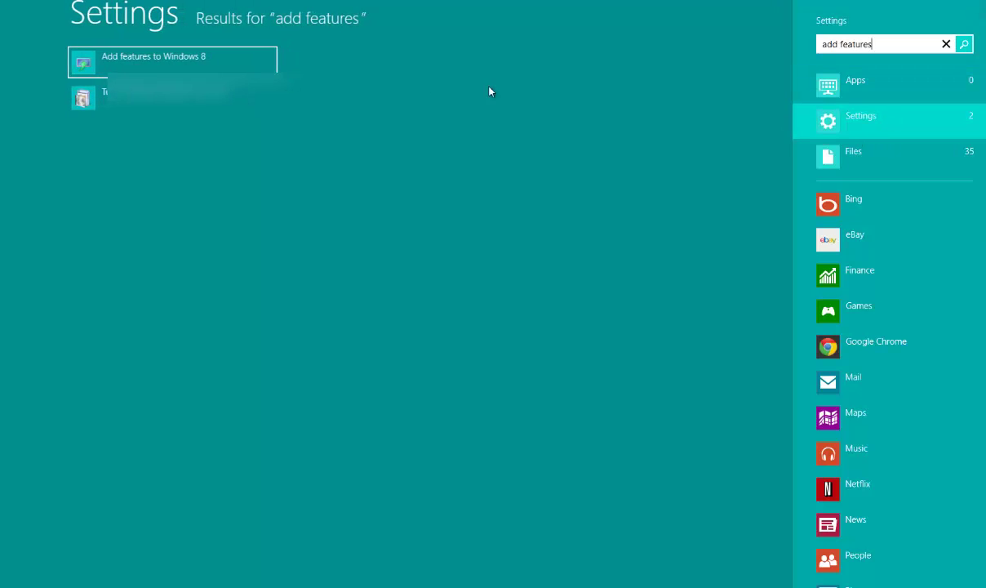
key("Return")
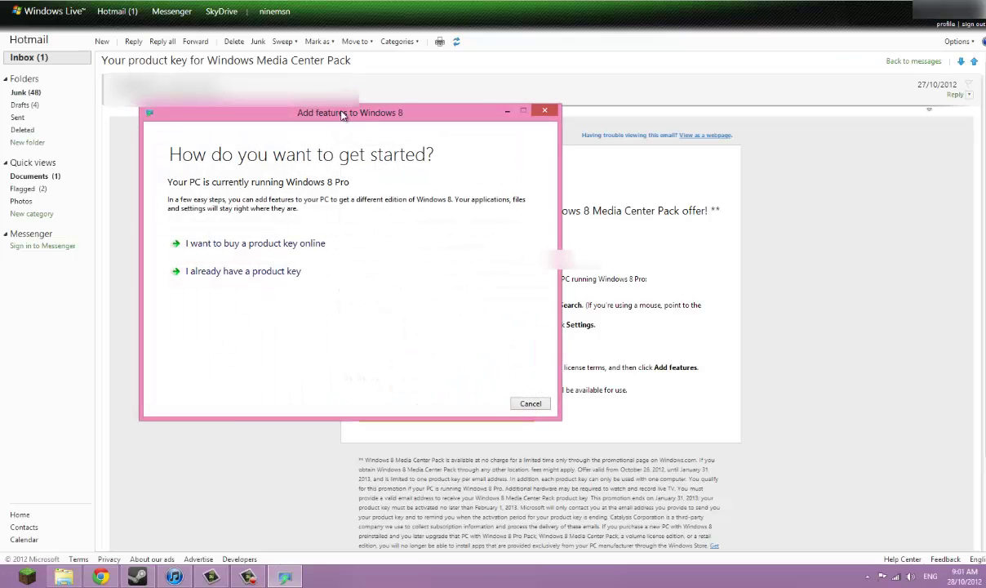
Step: Choose the option for an existing product key and enter the Media Center Pack product key copied from the e-mail
left_click_drag(341, 117, 770, 134)
left_click(656, 282)
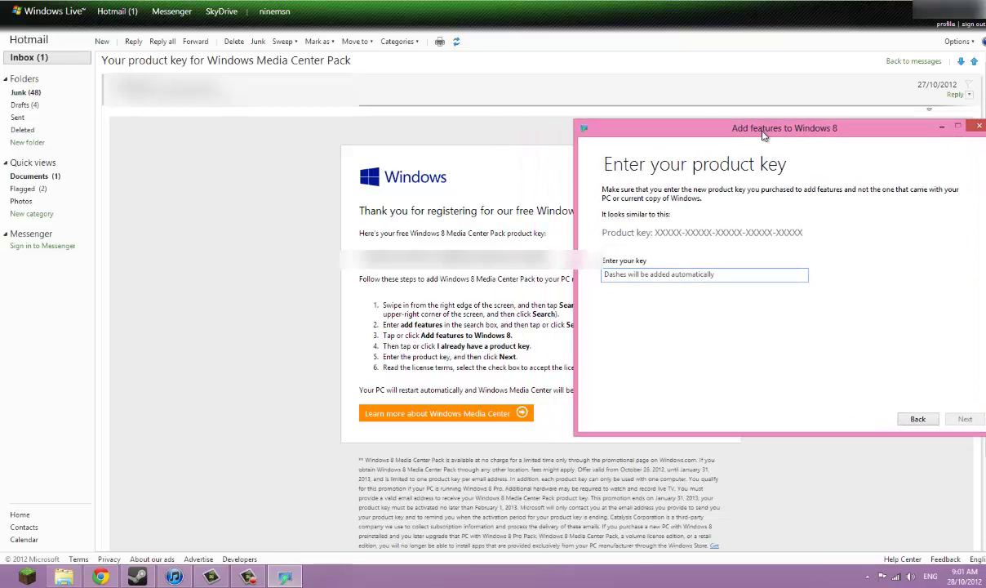
left_click_drag(550, 258, 335, 256)
left_click(518, 249)
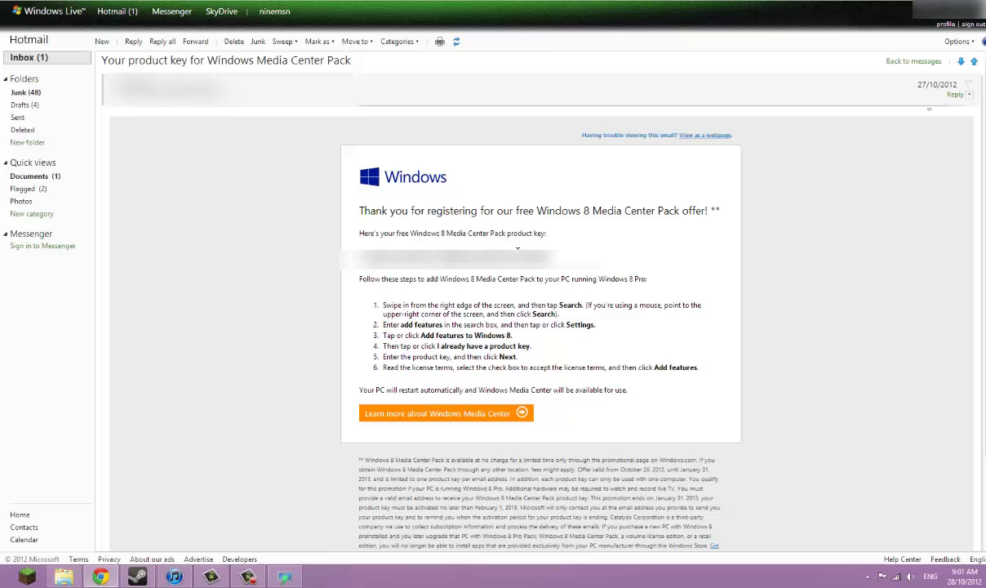
left_click_drag(517, 249, 359, 258)
key("ctrl+c")
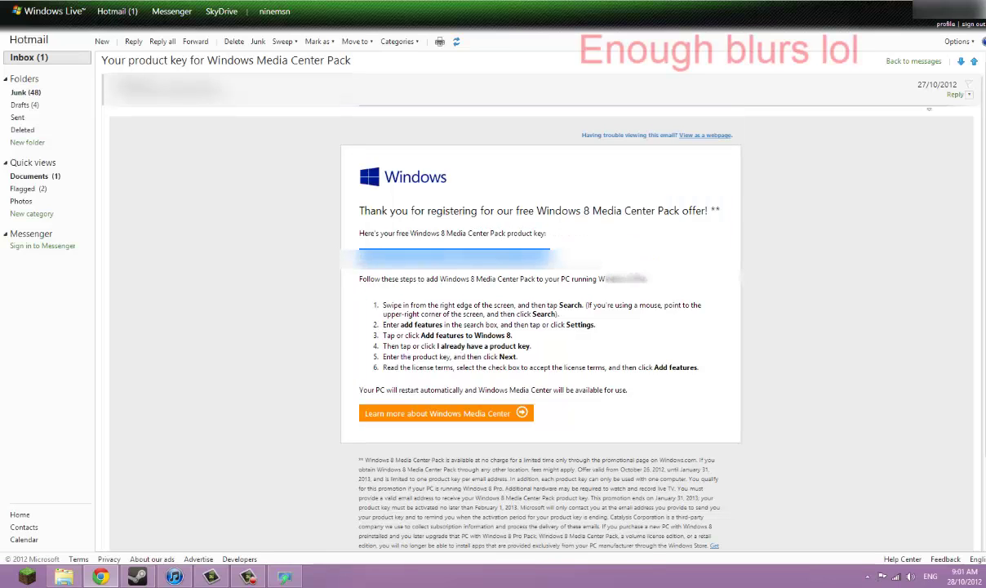
key("alt+Tab")
key("ctrl+v")
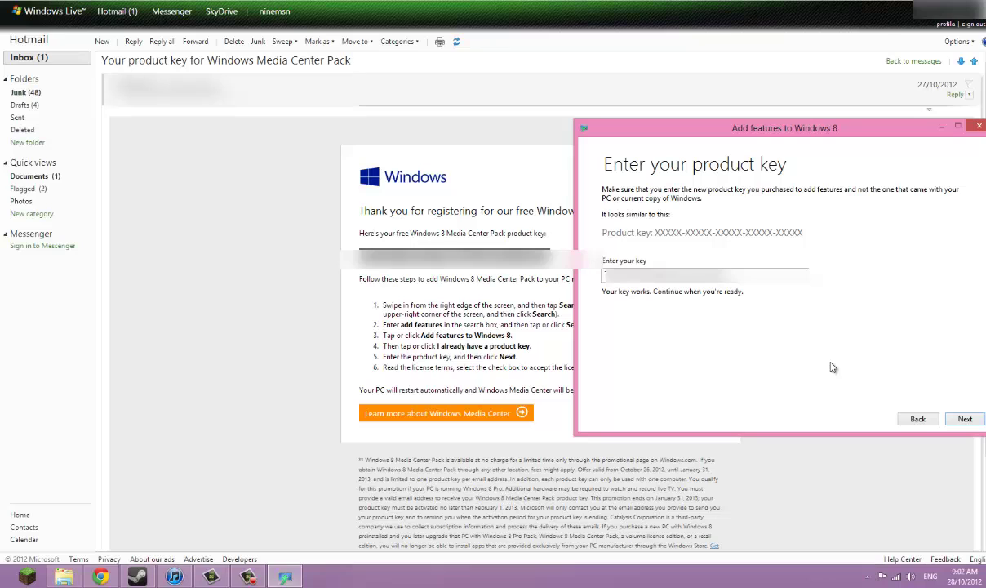
Step: Continue with the entered product key and accept the licence terms for the new features
key("Return")
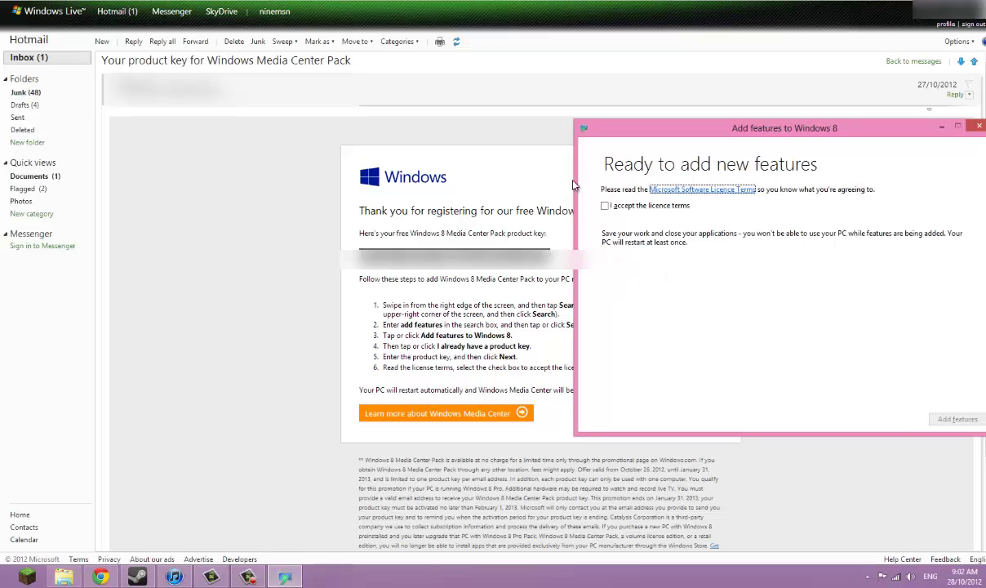
left_click(605, 206)
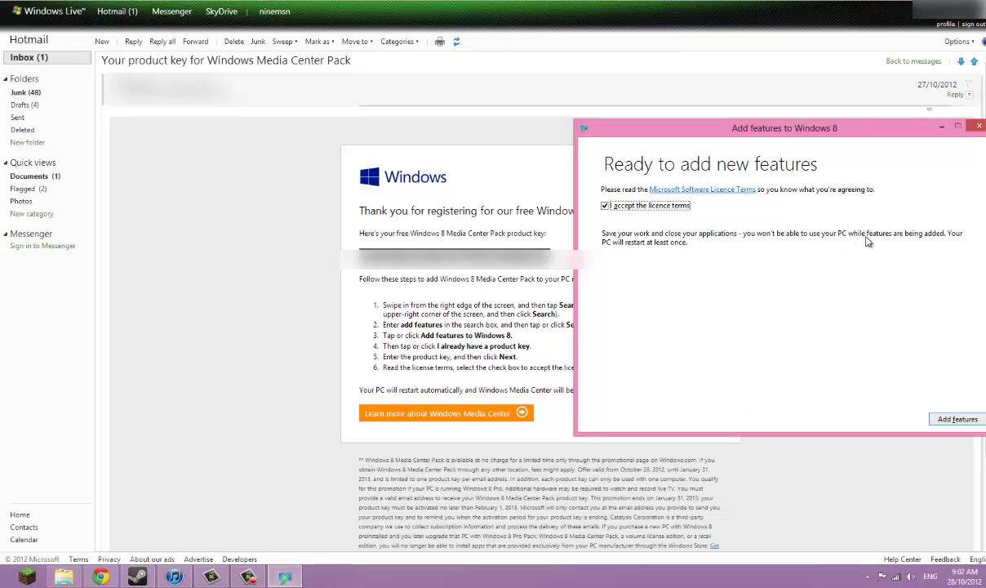
left_click(233, 299)
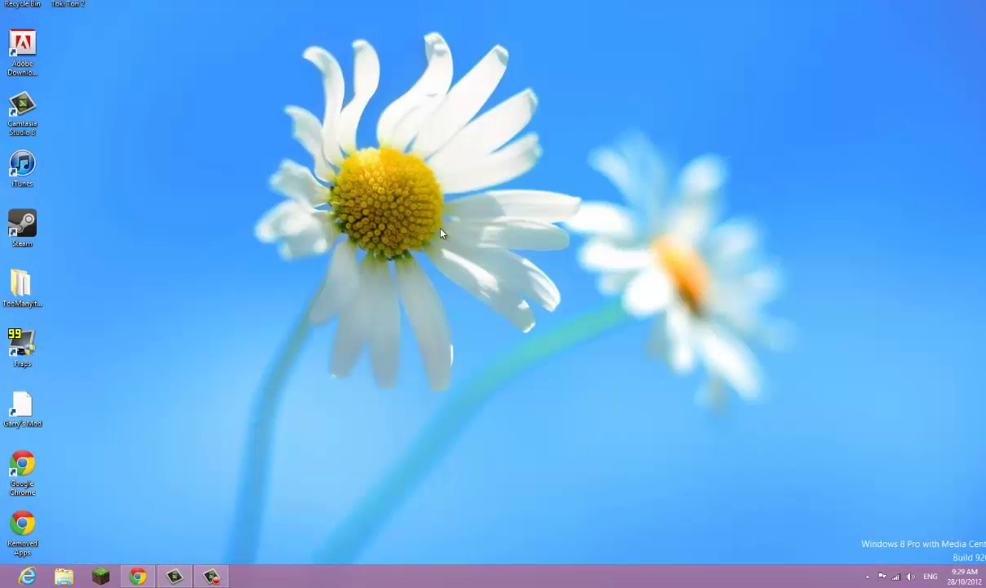
left_click_drag(415, 375, 874, 537)
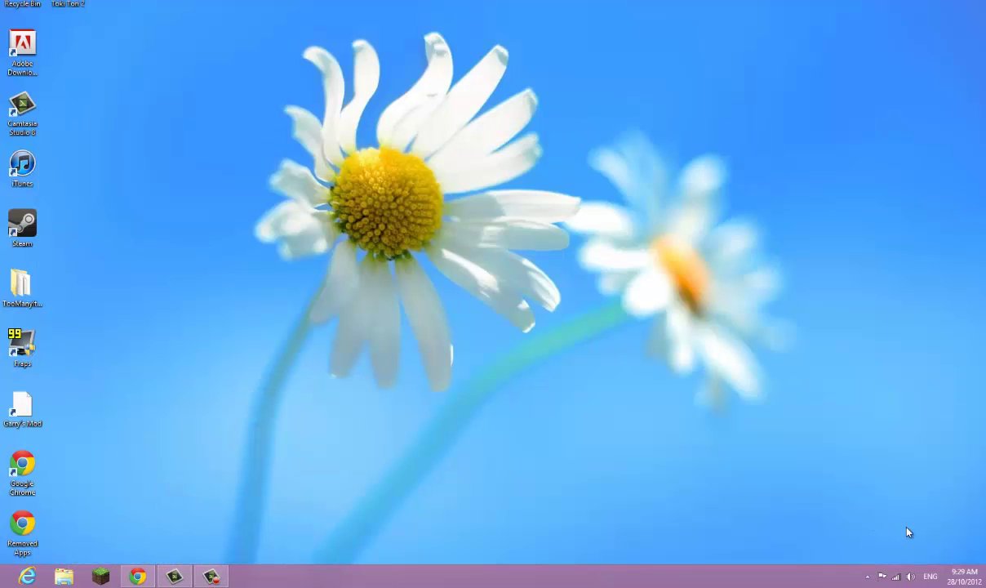
left_click_drag(187, 512, 57, 457)
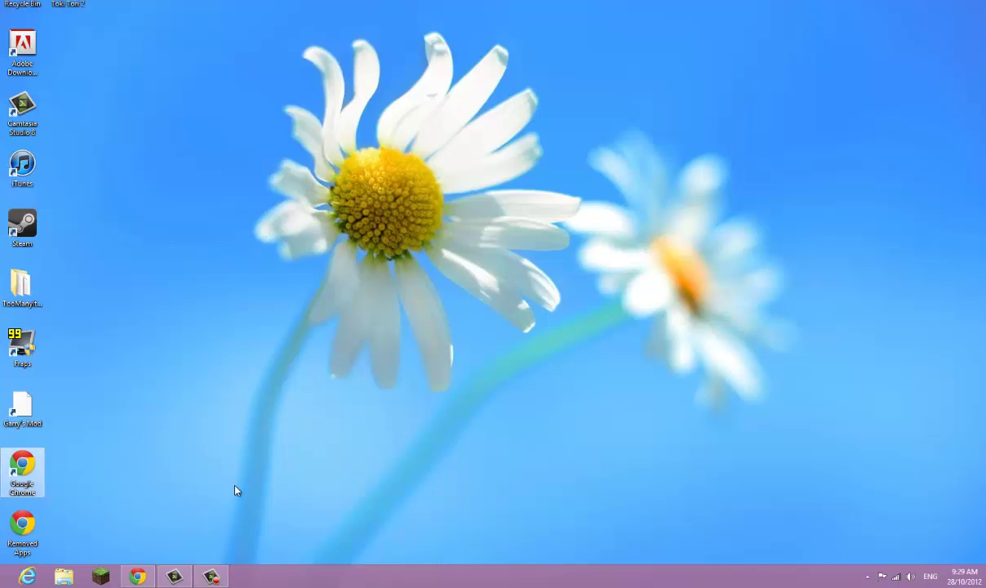
left_click(235, 490)
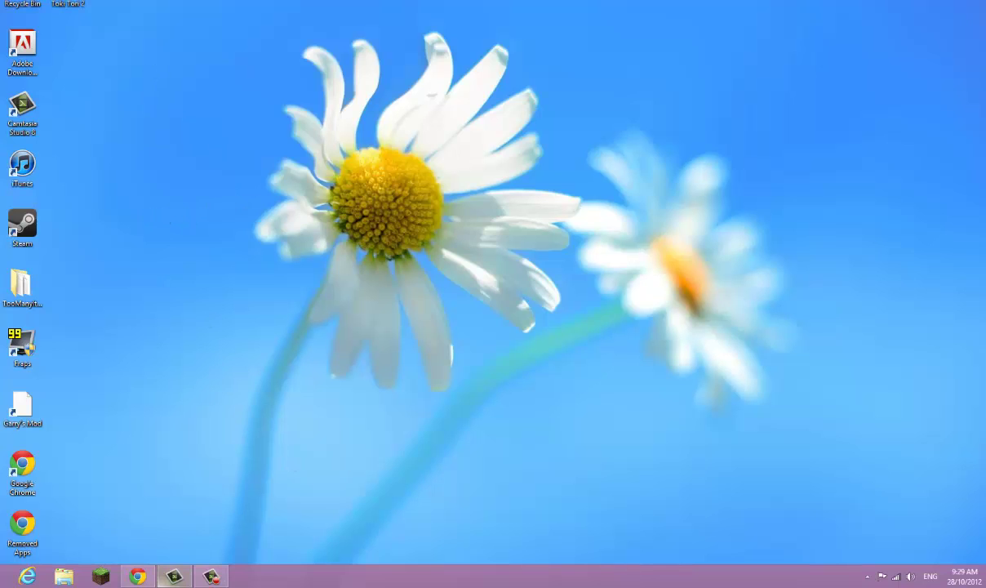
Step: Launch Windows Media Center from the Start screen and enlarge its window to fill most of the desktop
key("super")
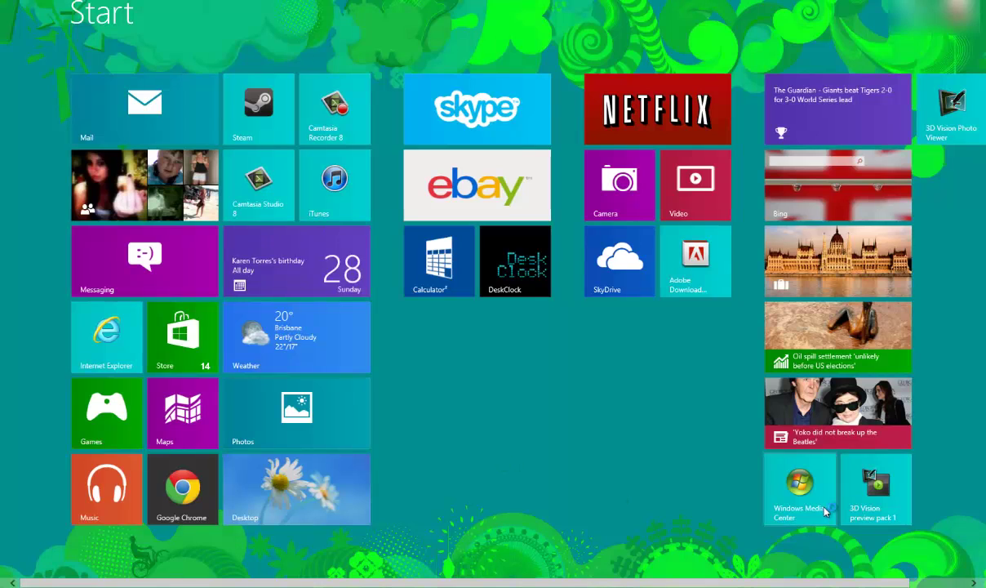
key("super")
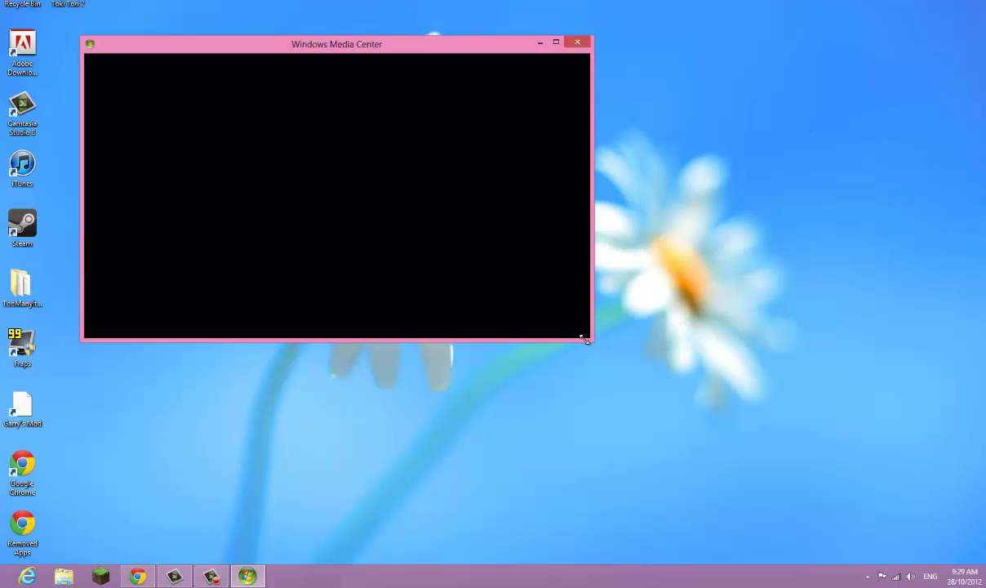
left_click_drag(588, 340, 916, 523)
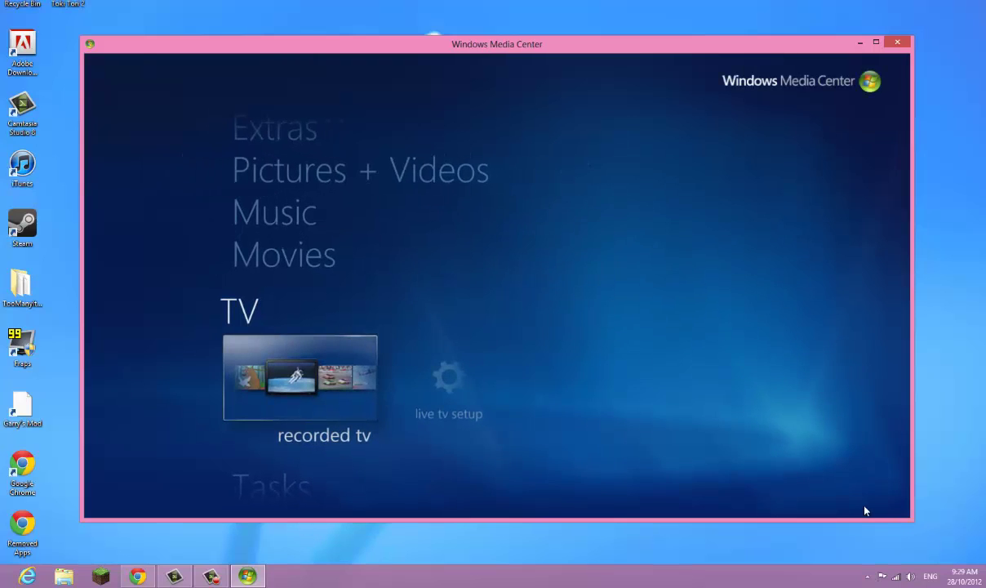
Step: Open the music library in Windows Media Center and decline adding more music
scroll(619, 397, "down", 2)
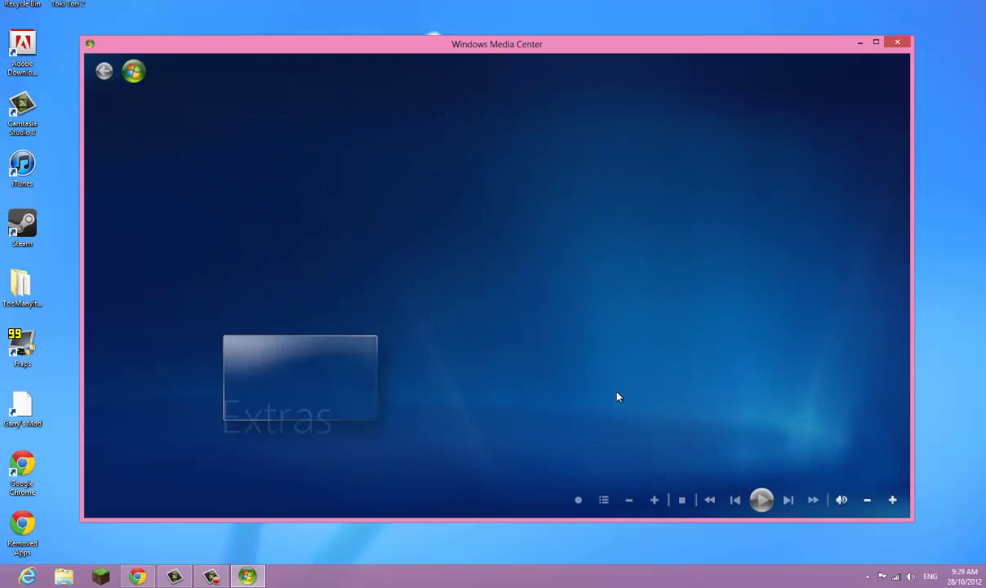
scroll(618, 397, "up", 4)
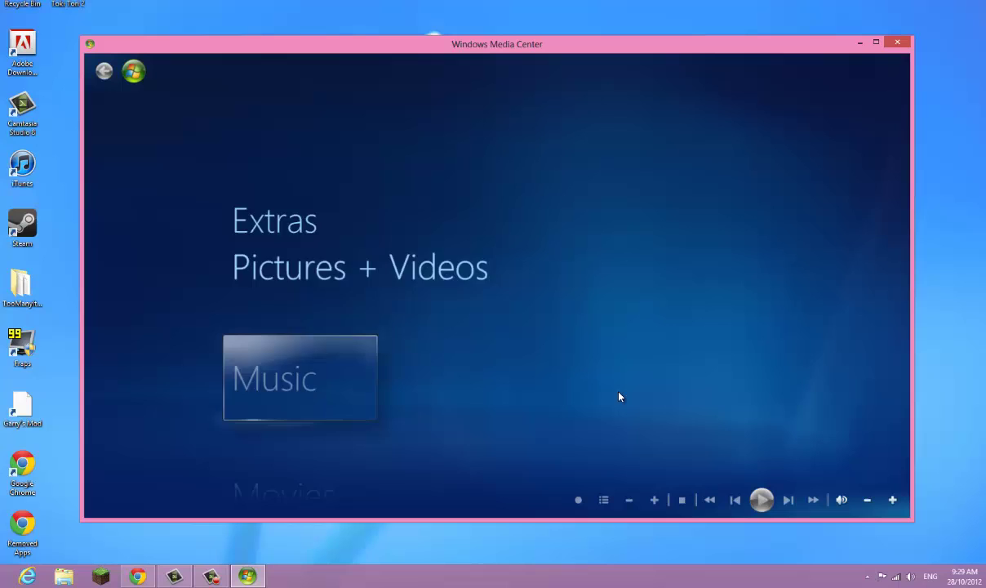
scroll(619, 397, "down", 2)
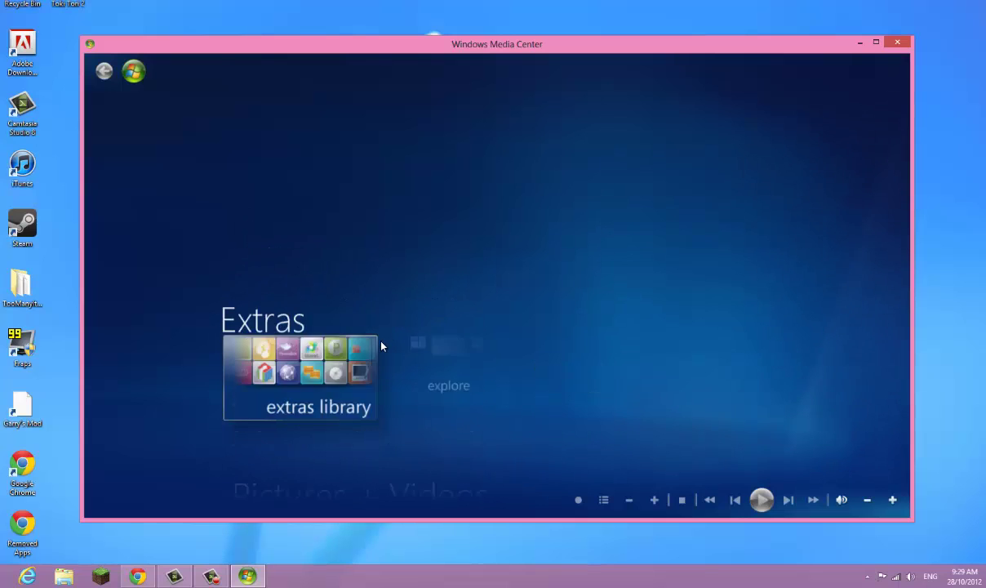
scroll(382, 346, "down", 3)
scroll(303, 409, "up", 1)
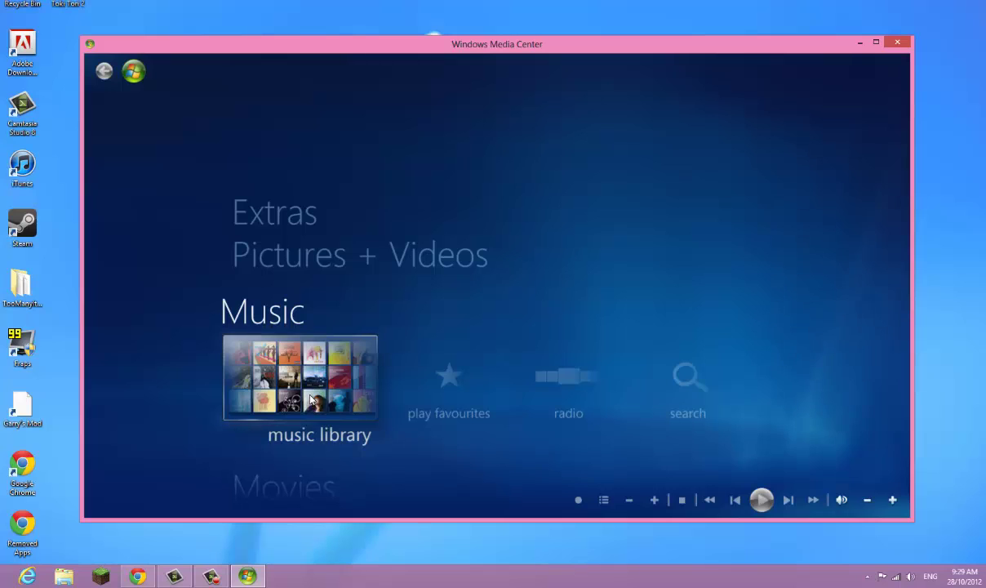
left_click(310, 399)
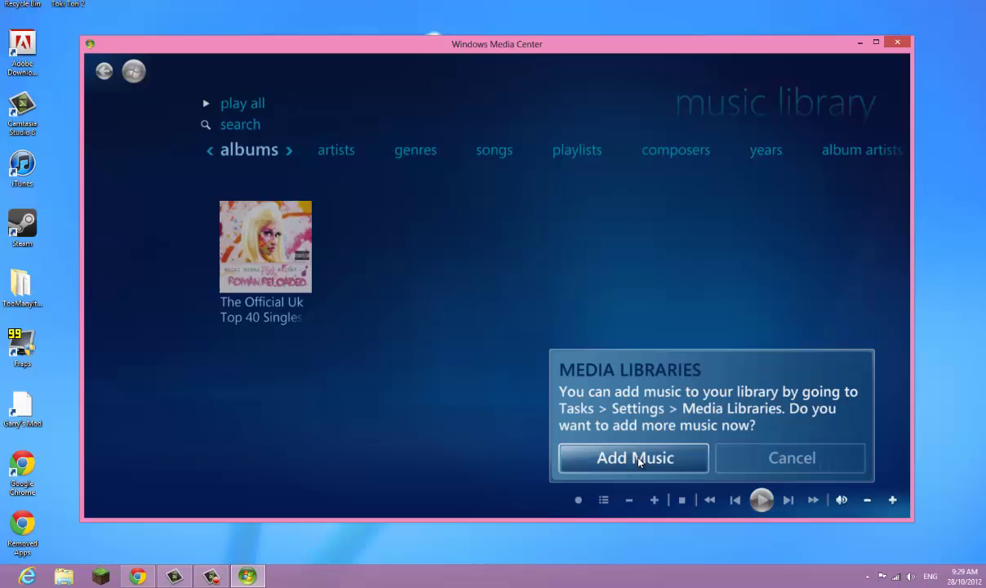
left_click(784, 455)
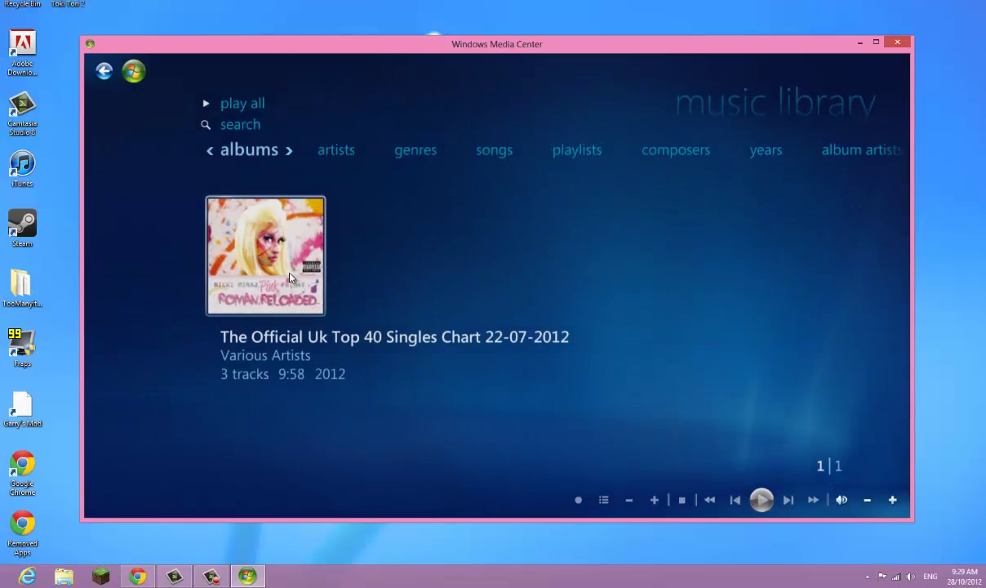
Step: Play the song Home Run from the album The Official Uk Top 40 Singles Chart 22-07-2012, pausing it after a few seconds
left_click(327, 377)
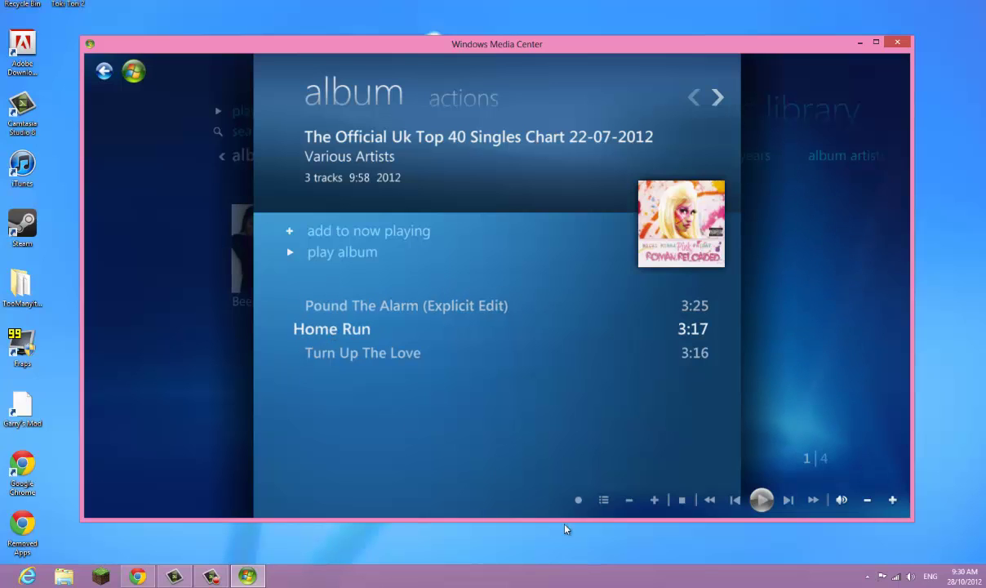
key("Return")
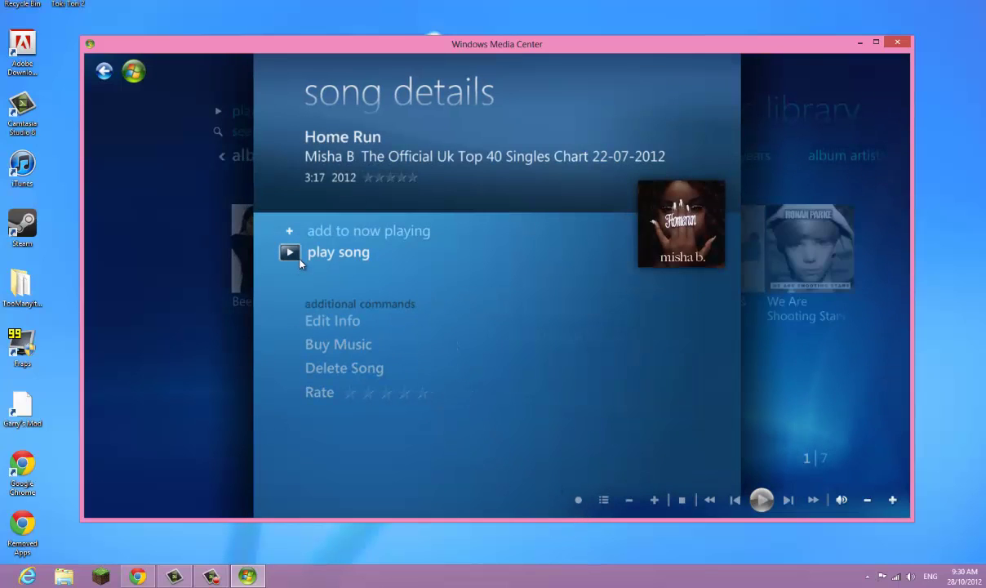
left_click(299, 260)
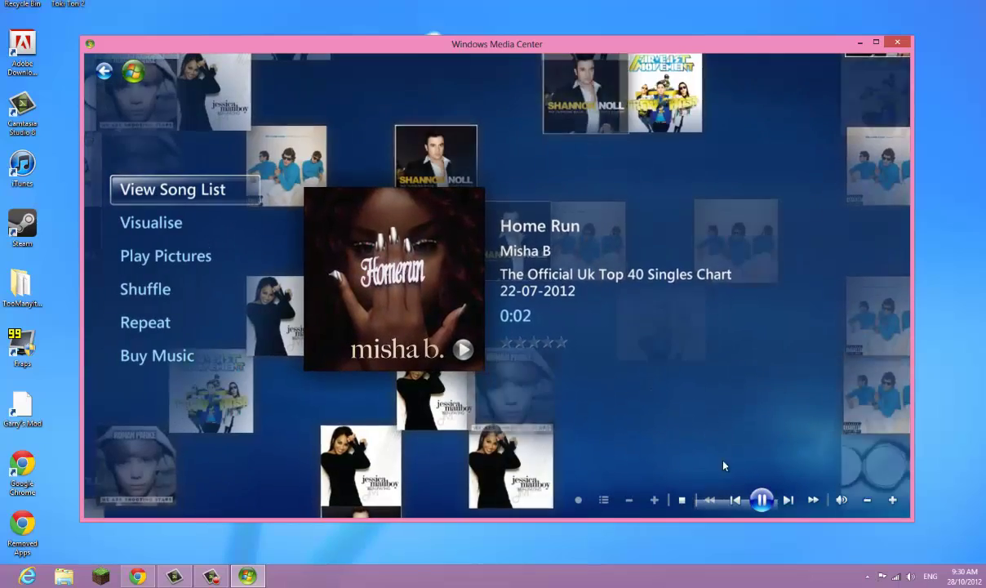
left_click(763, 501)
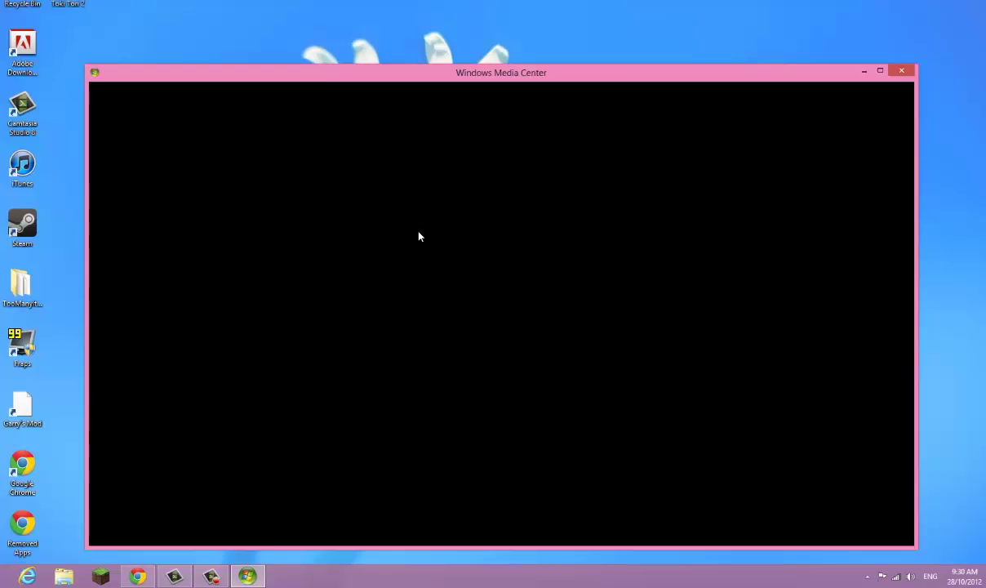
key("Down")
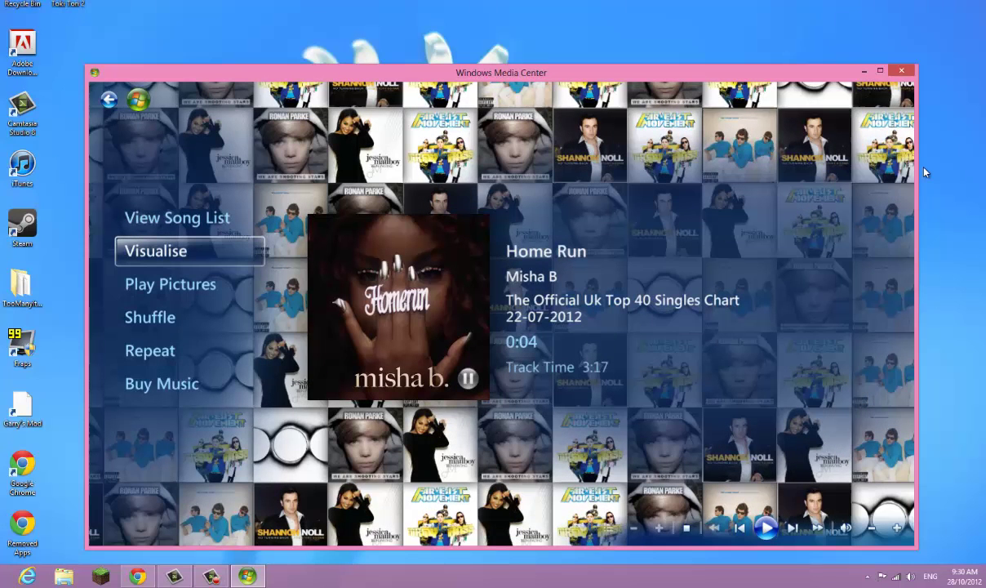